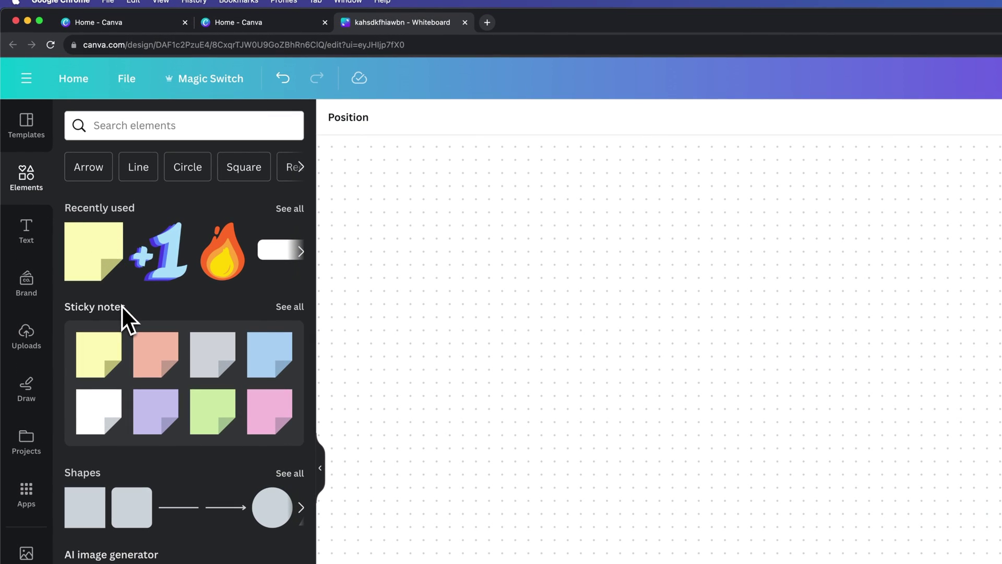
- Search the Elements library for 'sticky' and add a yellow sticky note to the whiteboard
left_click(167, 125)
type("stickey")
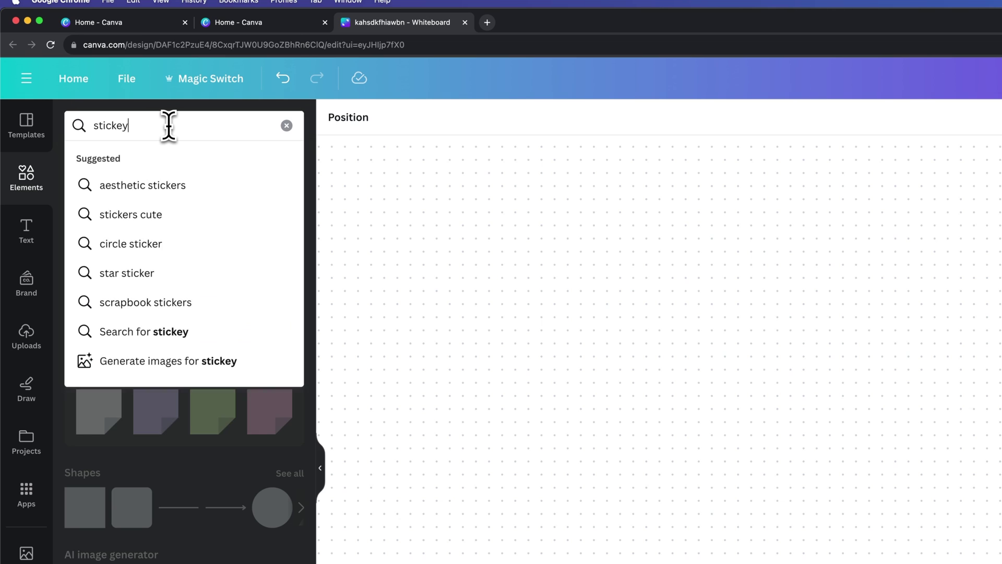
key("BackSpace")
key("BackSpace")
type("y")
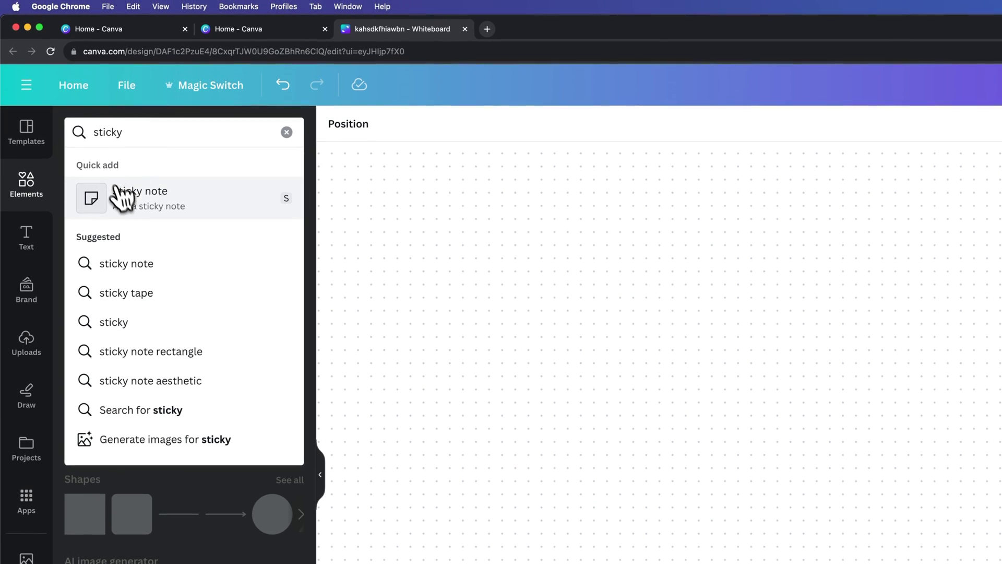
left_click(166, 200)
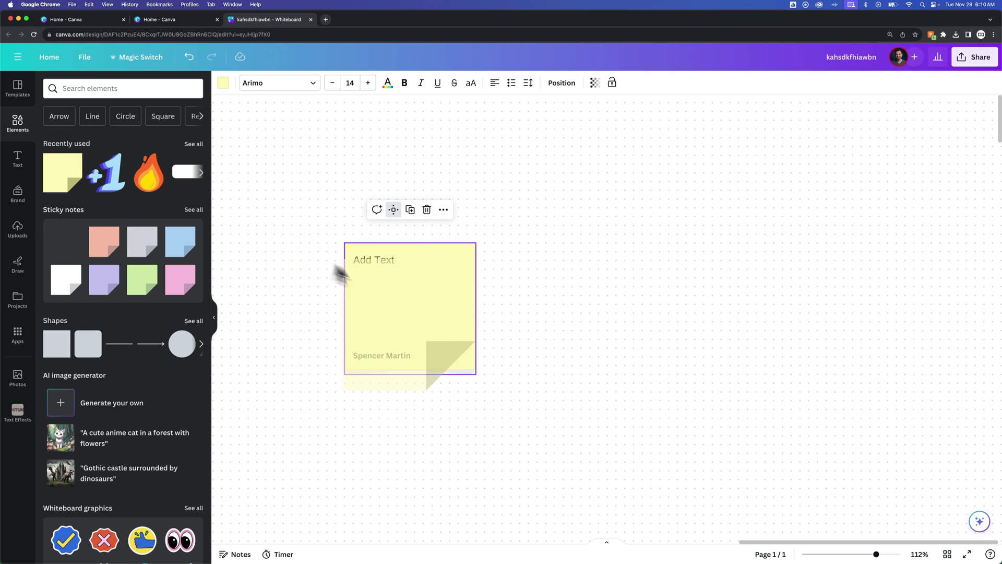
- Add two more yellow sticky notes, one below the first and one beside it
mouse_move(62, 237)
left_mouse_down()
mouse_move(551, 364)
mouse_move(416, 427)
left_mouse_up()
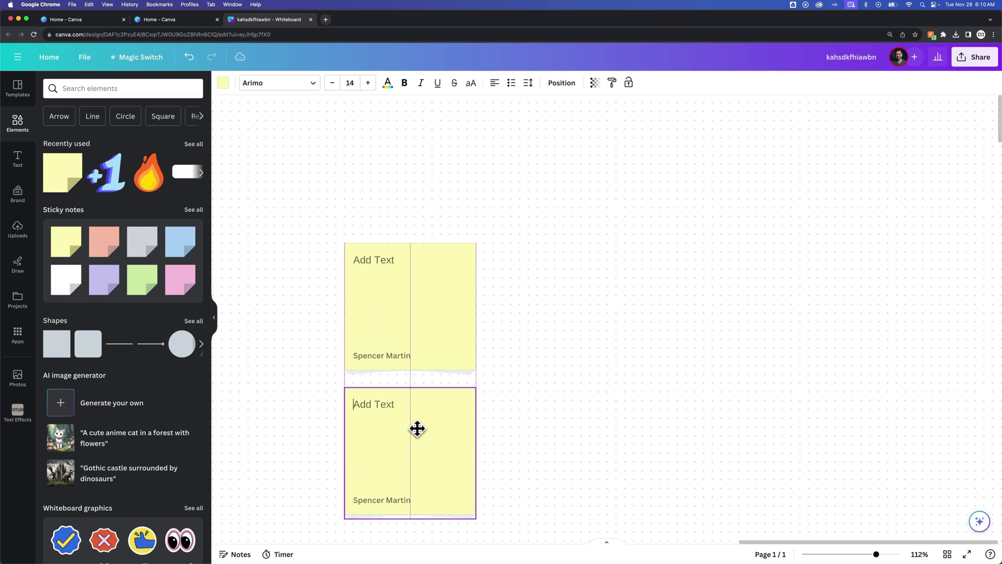
left_click(572, 311)
key("s")
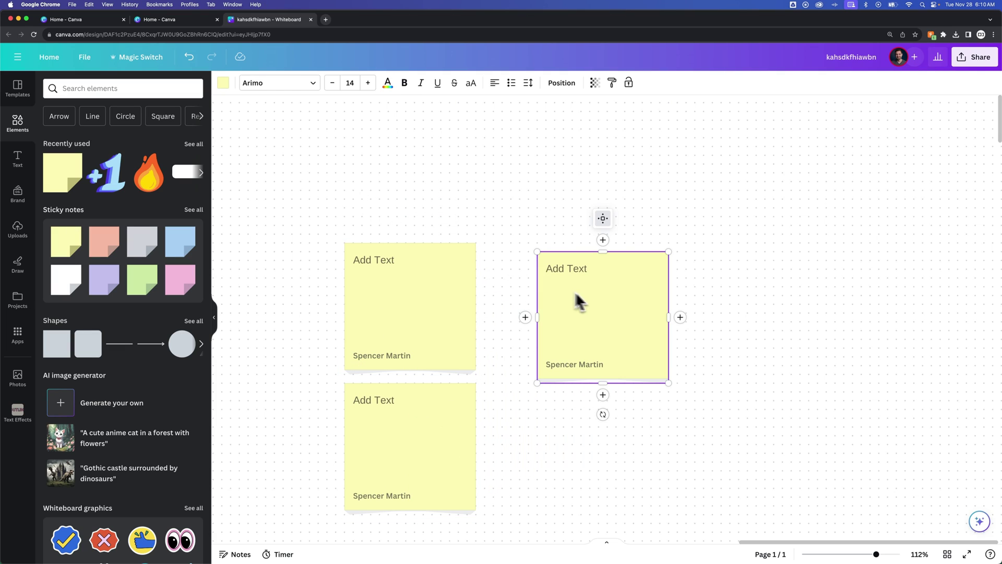
left_click_drag(642, 266, 598, 268)
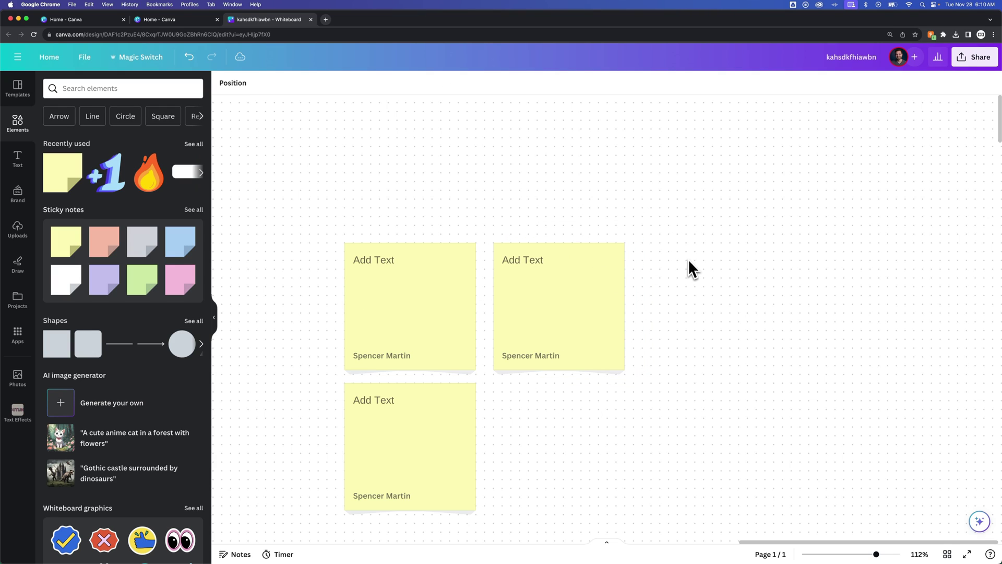
- Add a fourth note reading 'Sticky Note' and drag it below the top-right note
key("s")
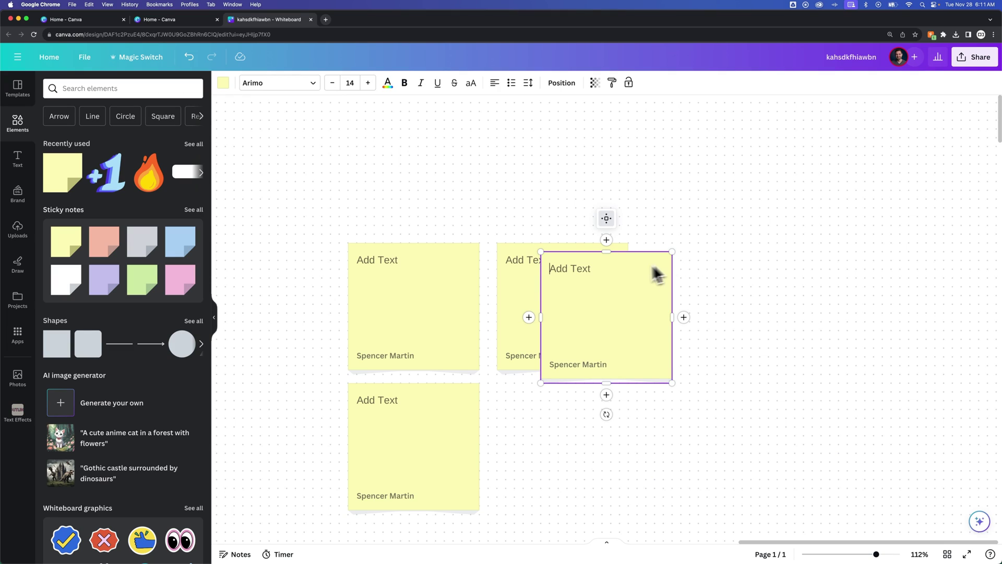
type("S")
type("ticky Note")
key("Escape")
mouse_move(651, 279)
left_mouse_down()
mouse_move(642, 403)
mouse_move(603, 414)
left_mouse_up()
left_click(572, 319)
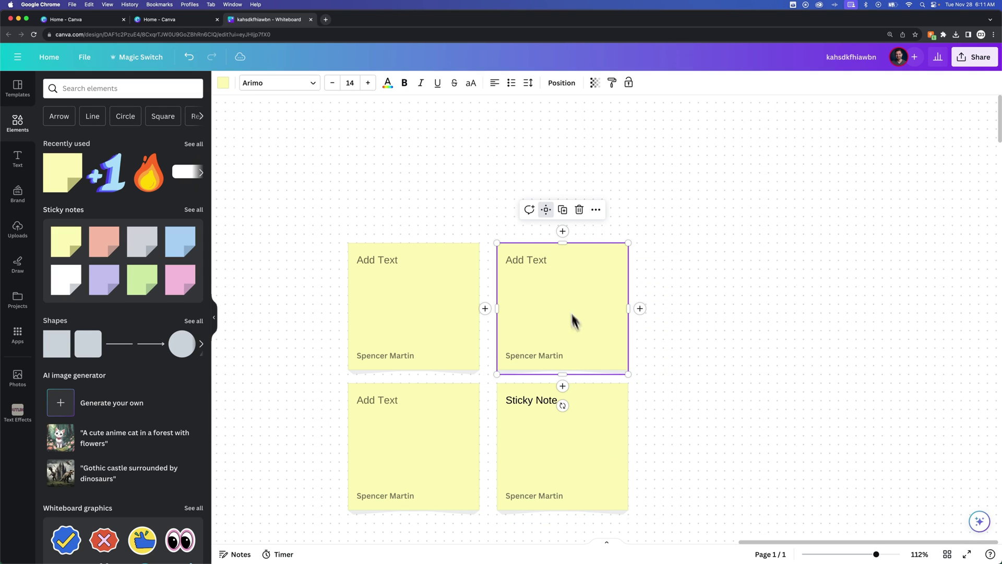
- Recolor the top-right sticky note pink using the toolbar colour swatch's Default colors
left_click(543, 259)
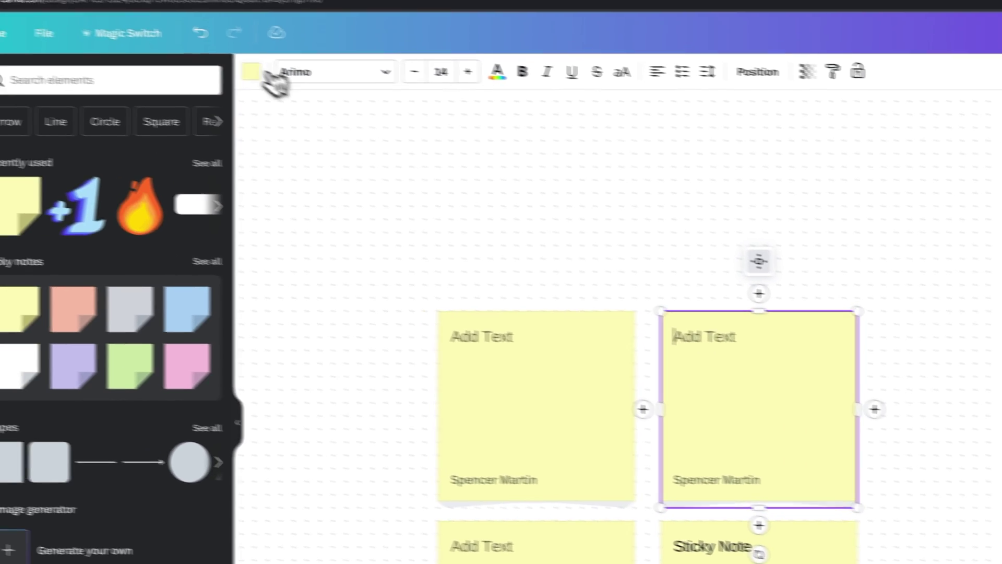
left_click(262, 72)
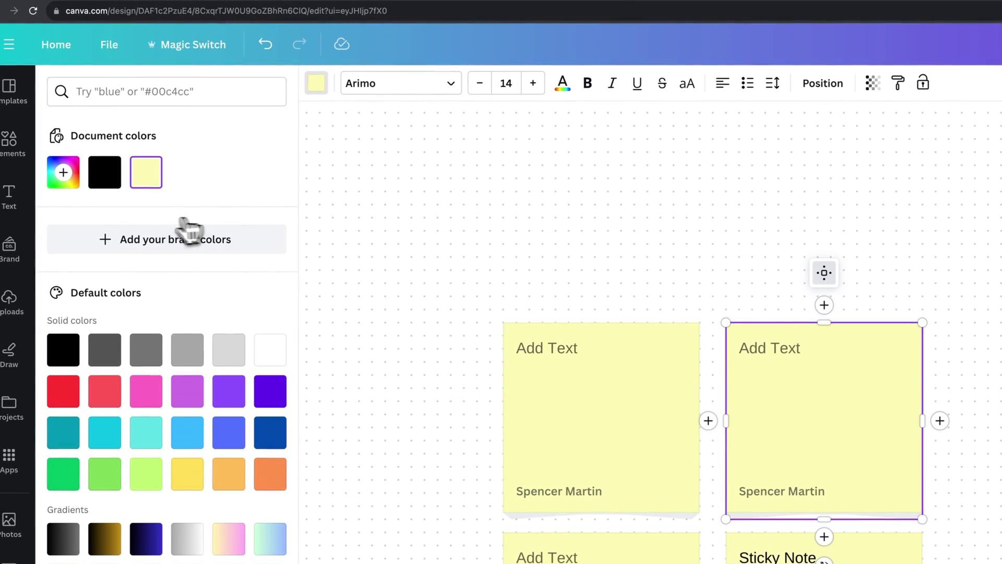
left_click(146, 392)
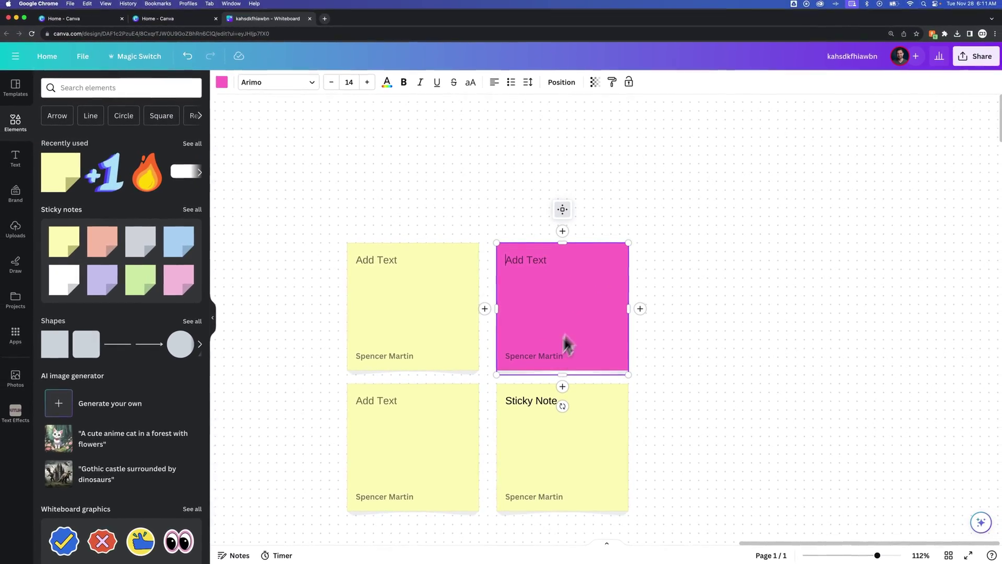
key("Escape")
- Add a matching pink note to the right of the pink sticky note
left_click(550, 356)
mouse_move(640, 308)
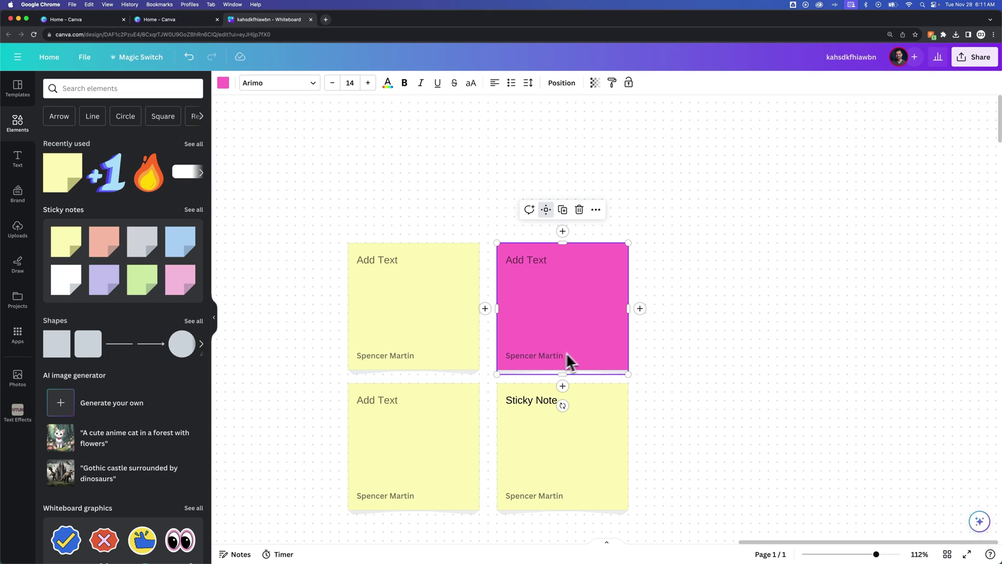
left_click(640, 309)
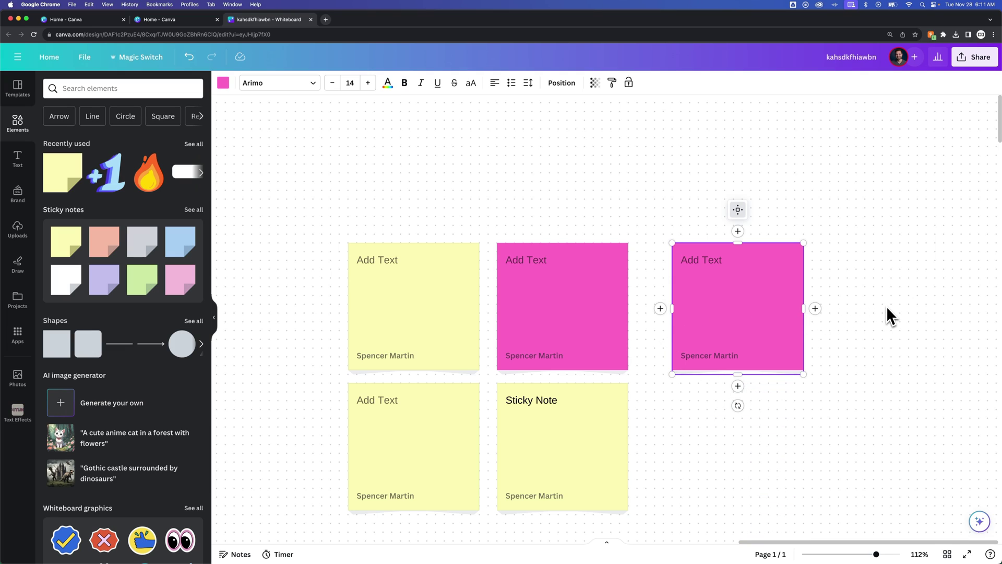
- Add a third pink note at the far right of the top row, then deselect it
left_click(814, 309)
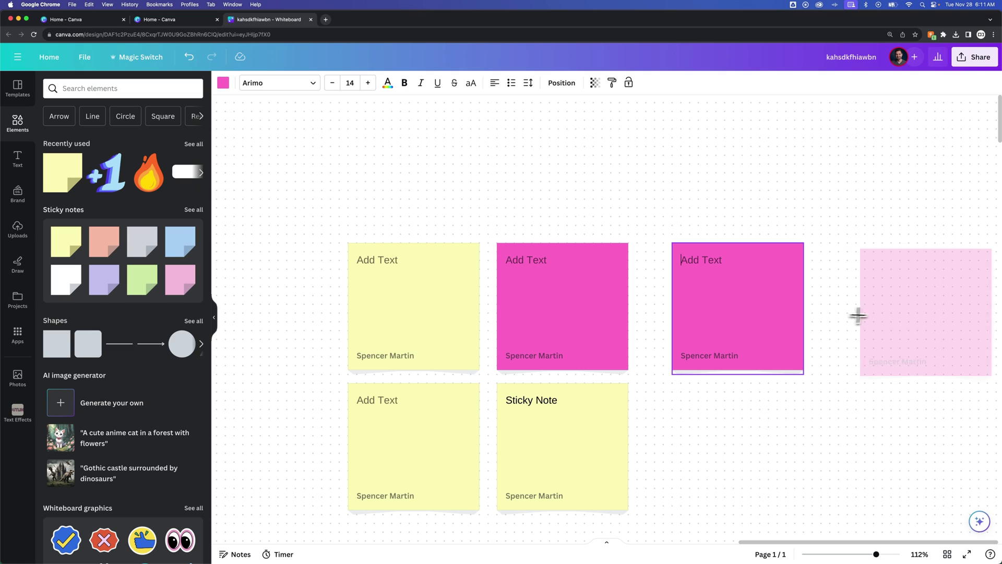
left_click(827, 307)
left_click(717, 187)
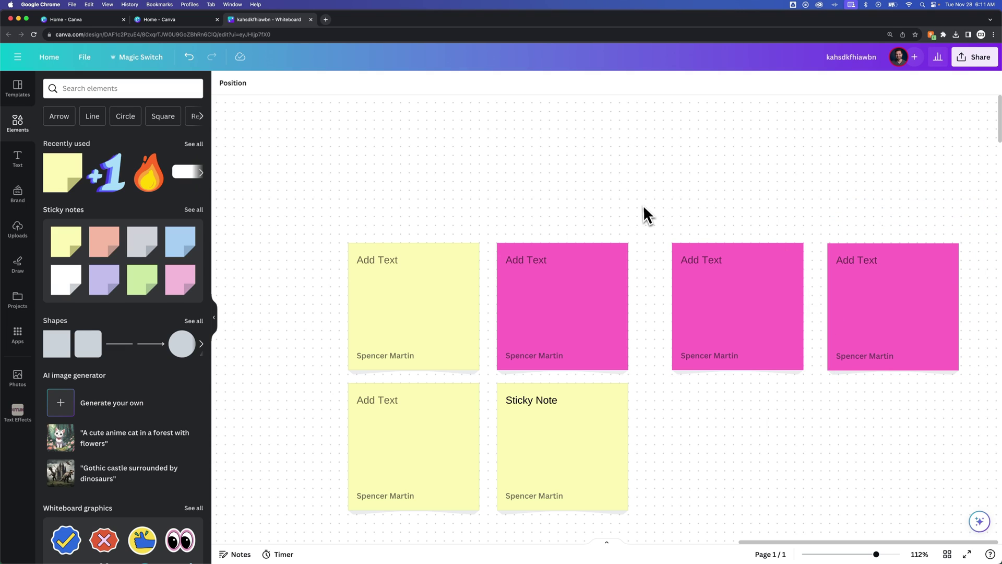